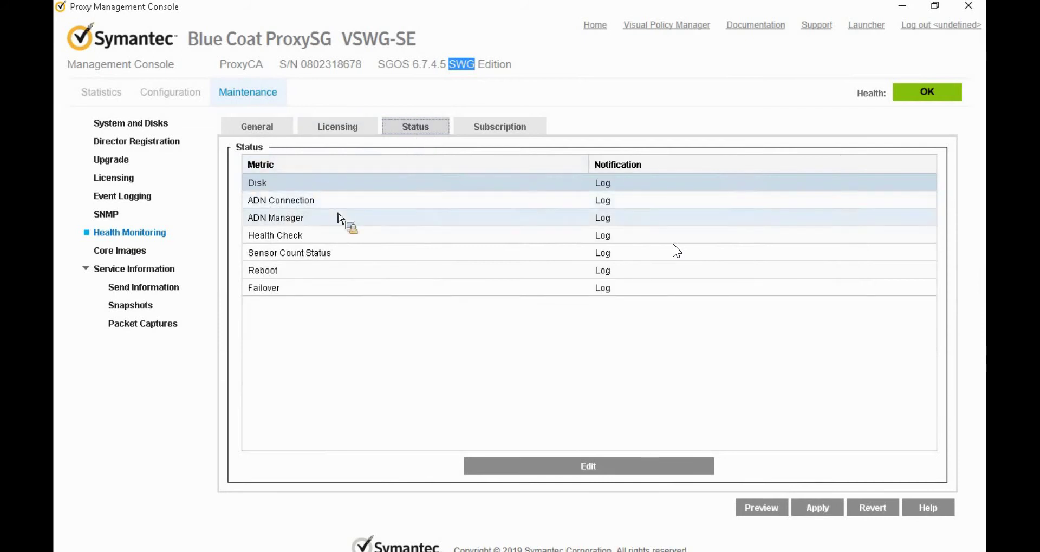
Review the health monitoring subscription notifications and the health monitoring and health check statistics
left_click(497, 128)
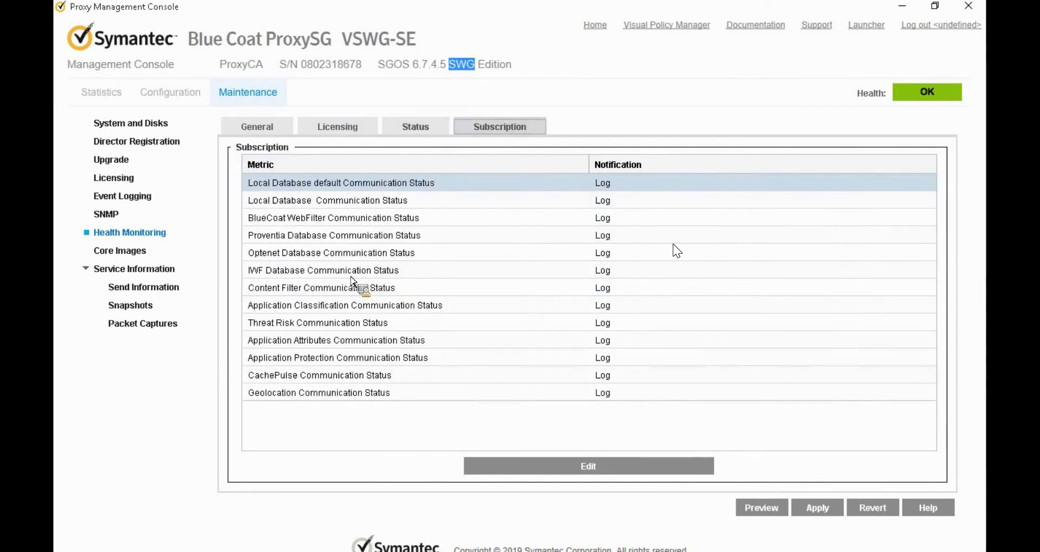
left_click(98, 97)
left_click(128, 475)
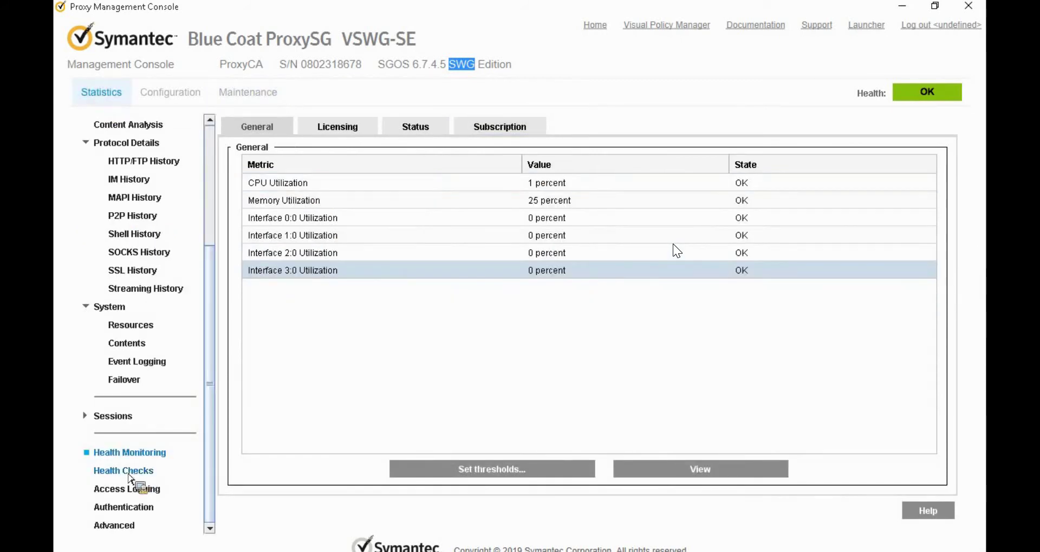
left_click(129, 453)
left_click(140, 472)
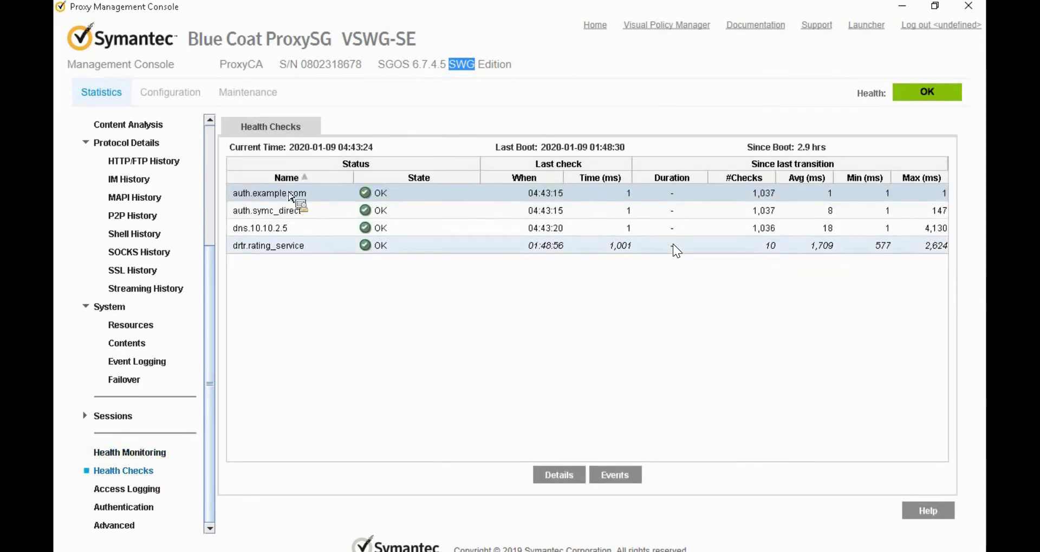
Open the general health check configuration and select the drtr.rating_service entry in the list
left_click(187, 100)
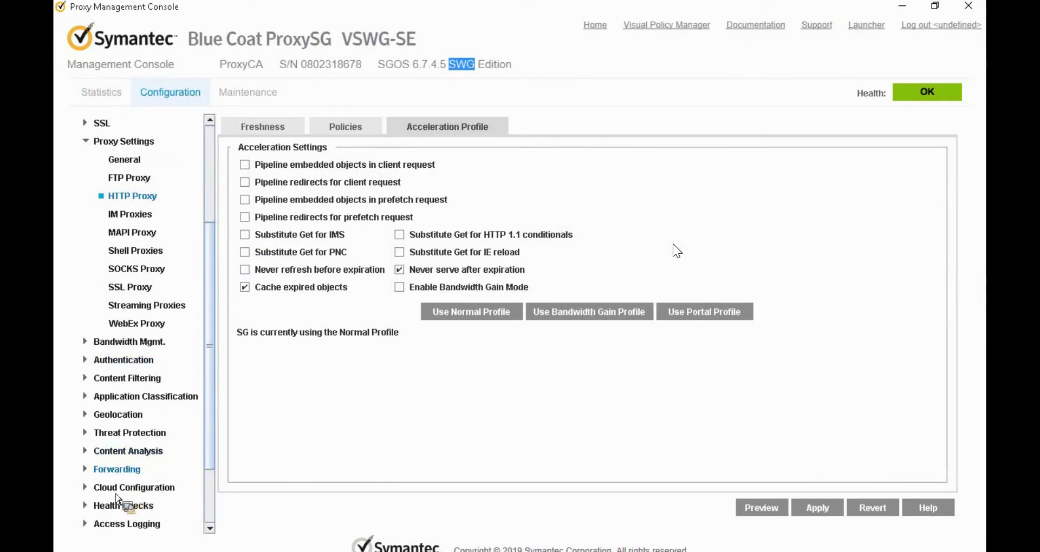
left_click(86, 506)
left_click(134, 471)
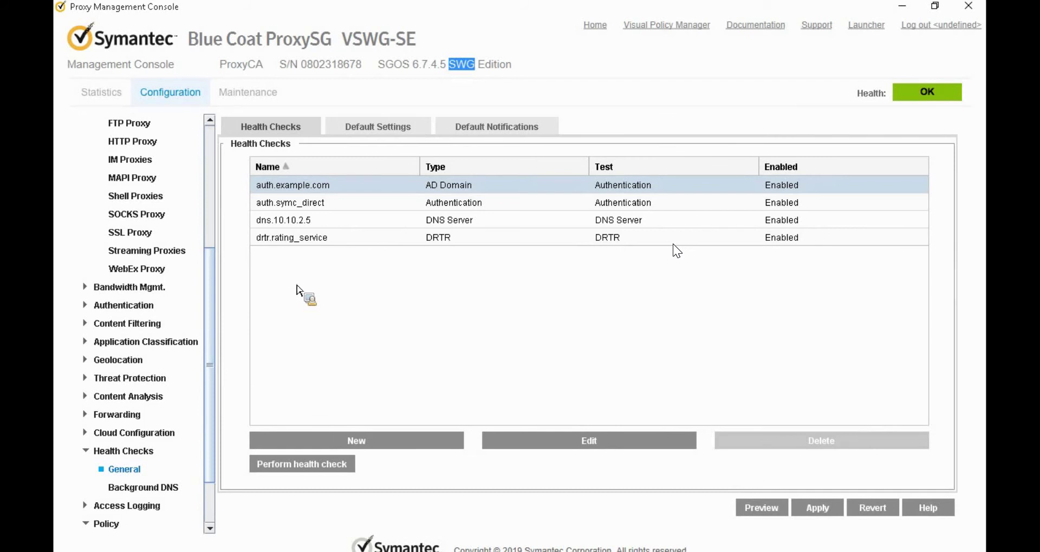
left_click(299, 244)
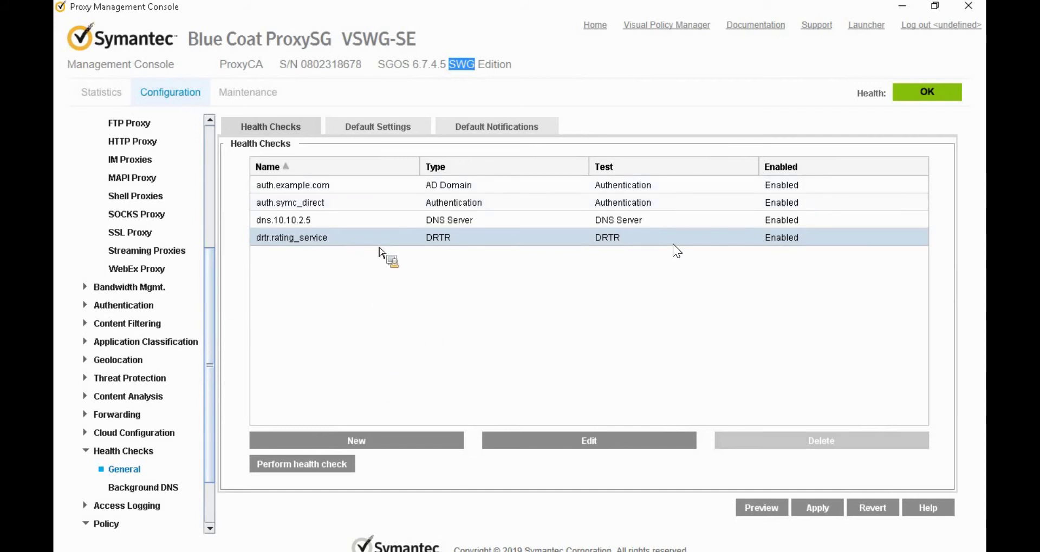
Create a composite user-defined health check with dns.10.10.2.5, auth.example.com and drtr.rating_service as its members
left_click(406, 445)
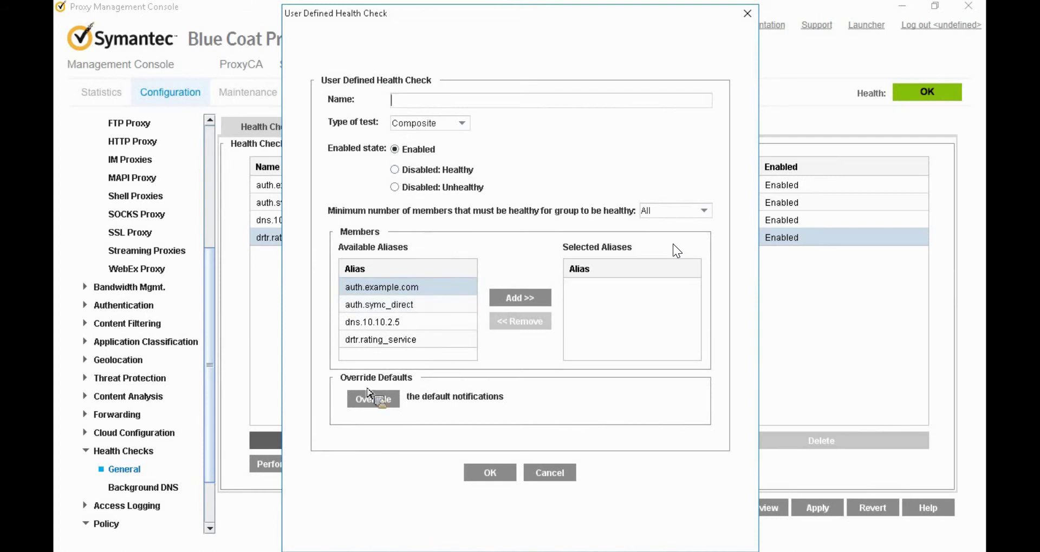
left_click(384, 326)
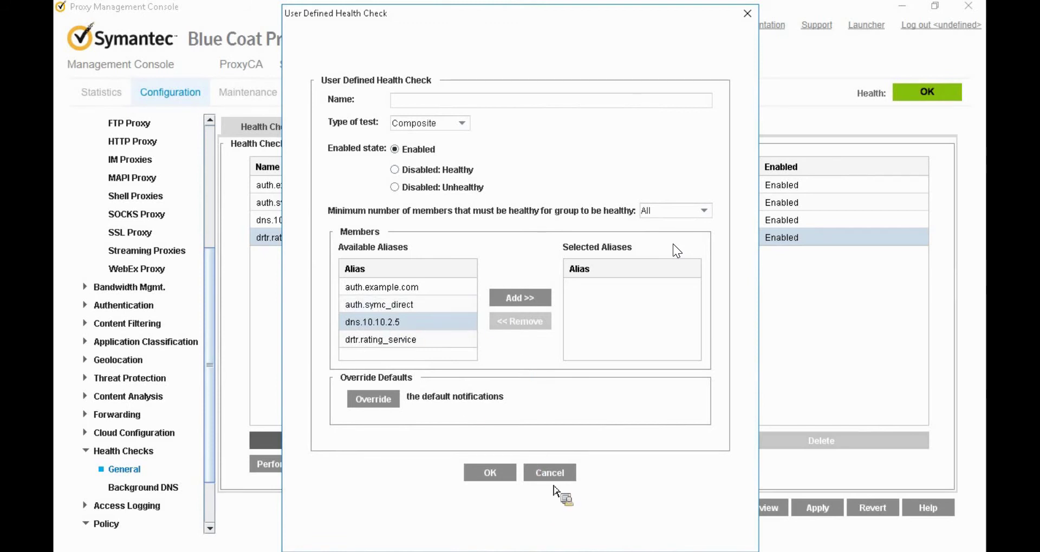
left_click(514, 303)
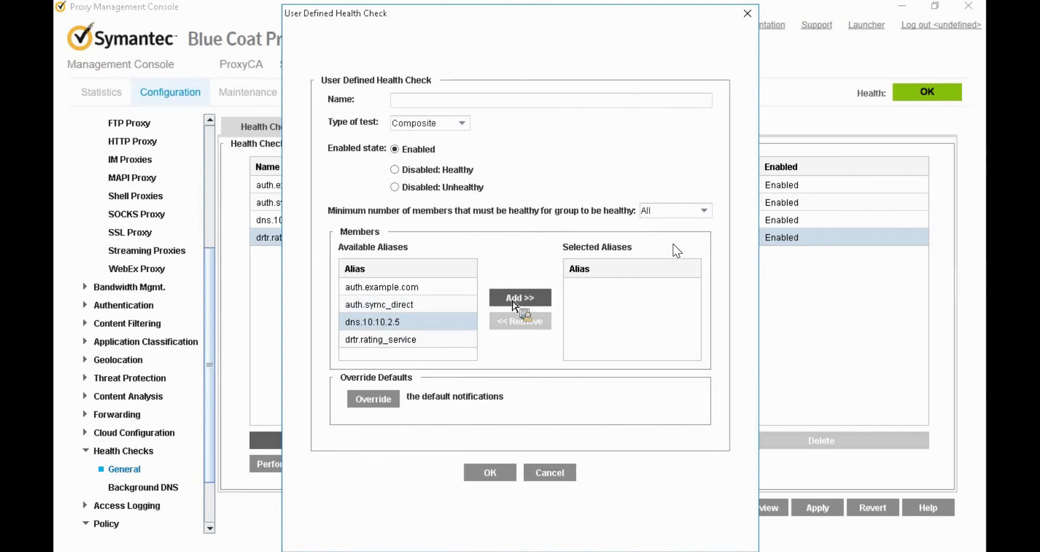
left_click(438, 293)
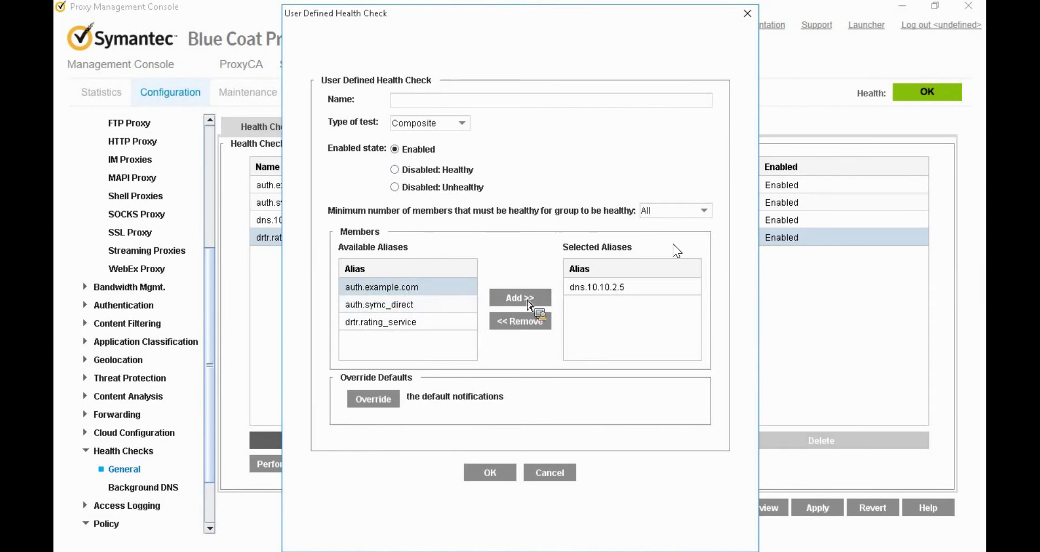
left_click(531, 299)
left_click(412, 304)
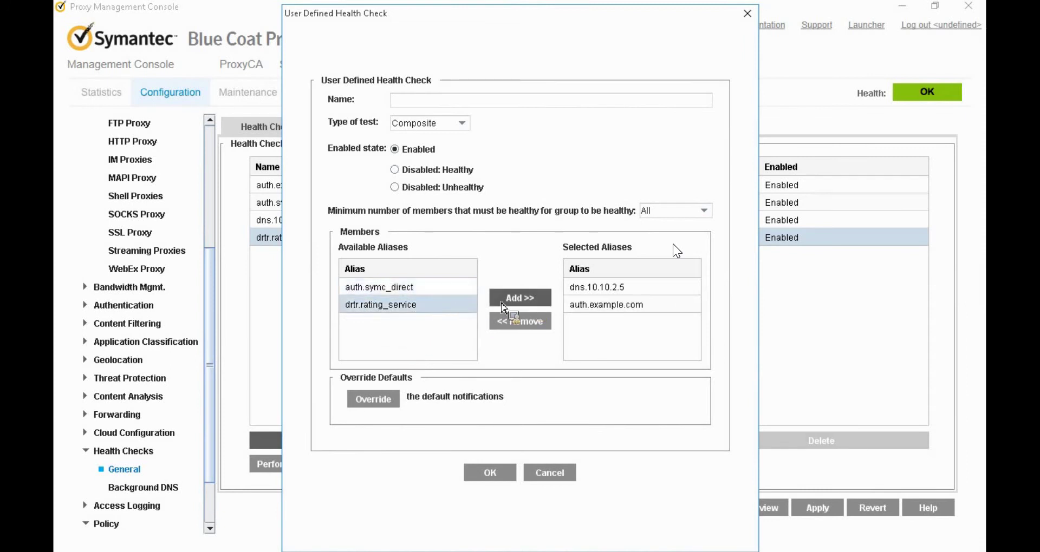
left_click(518, 298)
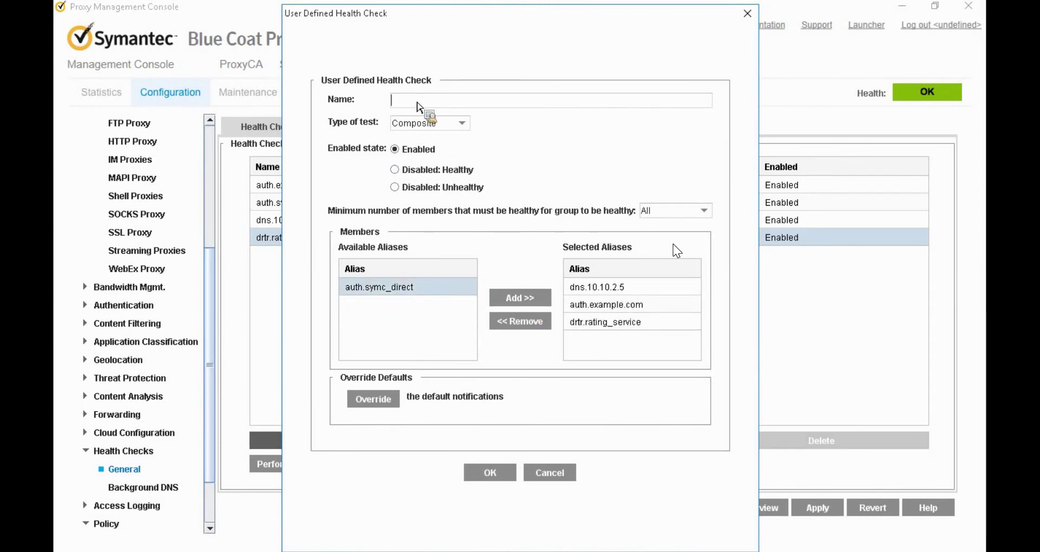
Name the composite health check Internet_check and apply the configuration change
type("Internet_check")
left_click(478, 474)
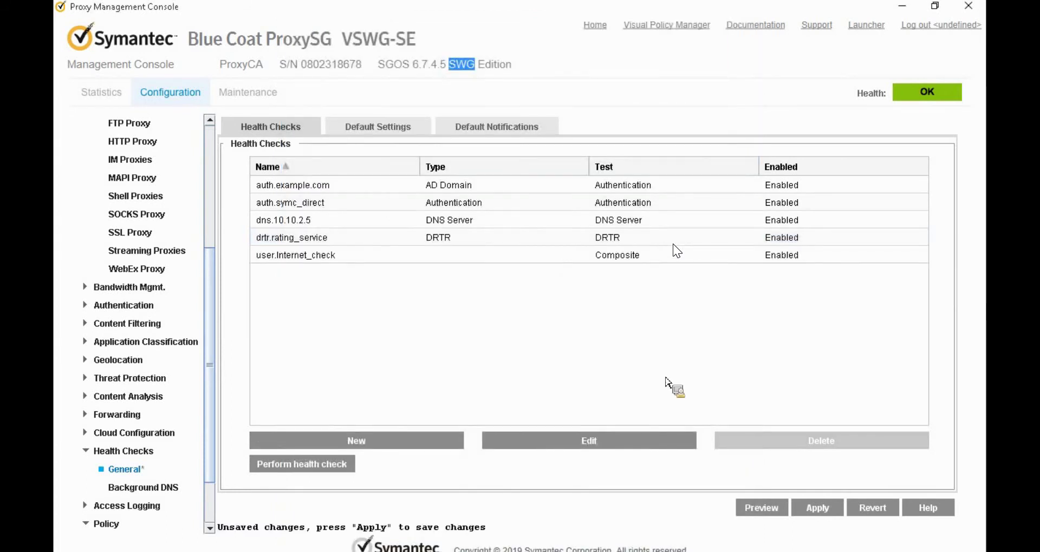
left_click(796, 504)
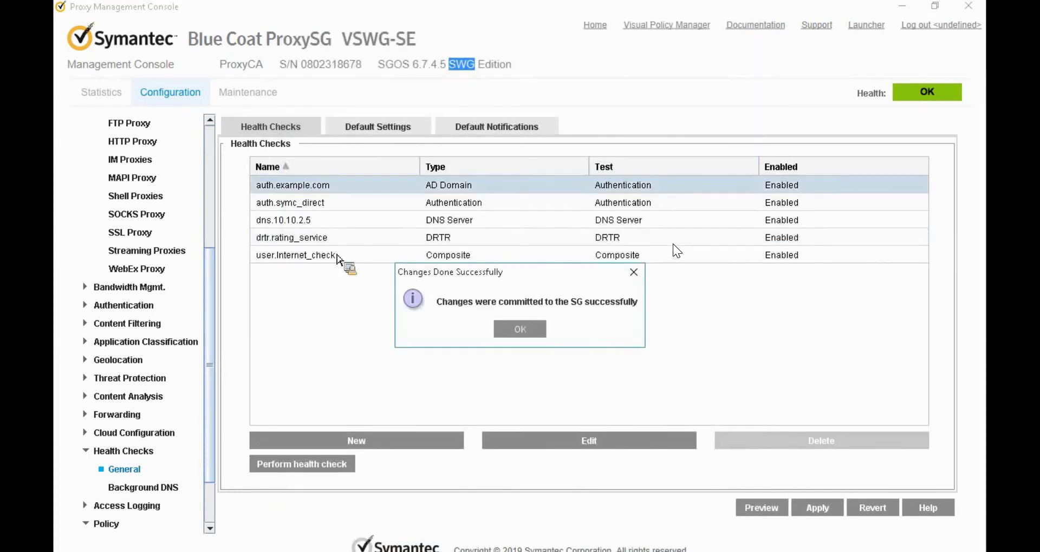
left_click(518, 329)
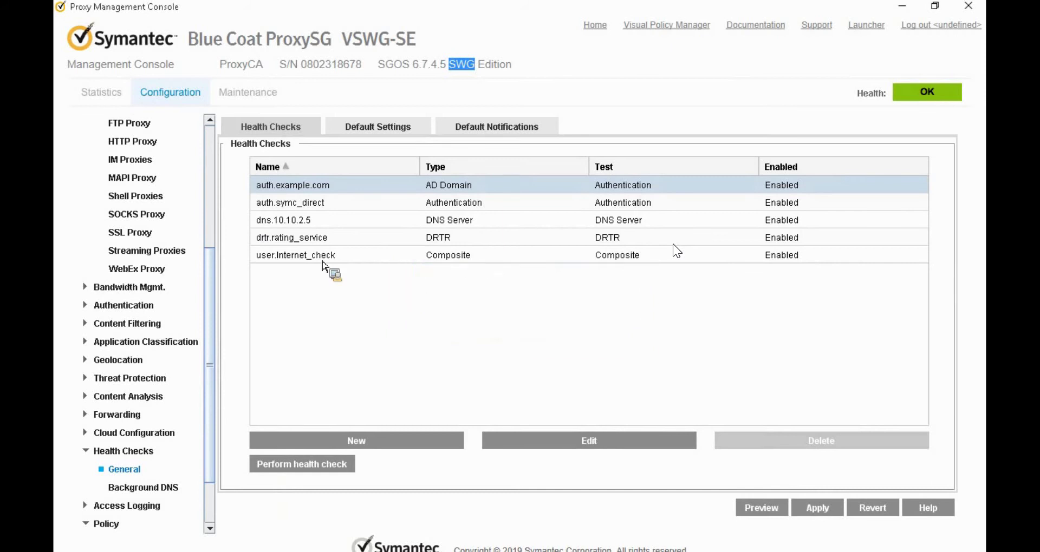
Start another user-defined health check and set its type of test to ICMP
left_click(370, 441)
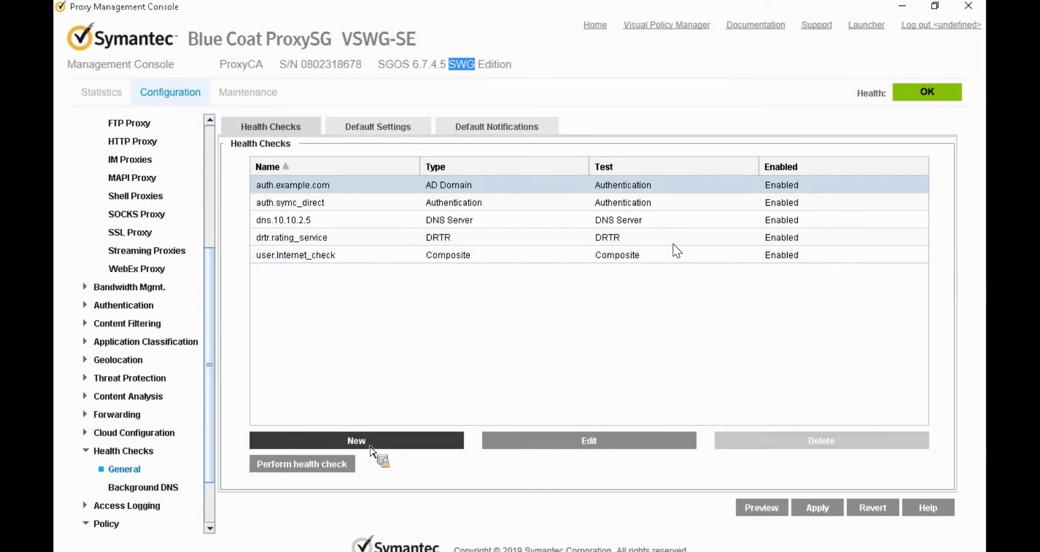
left_click(439, 125)
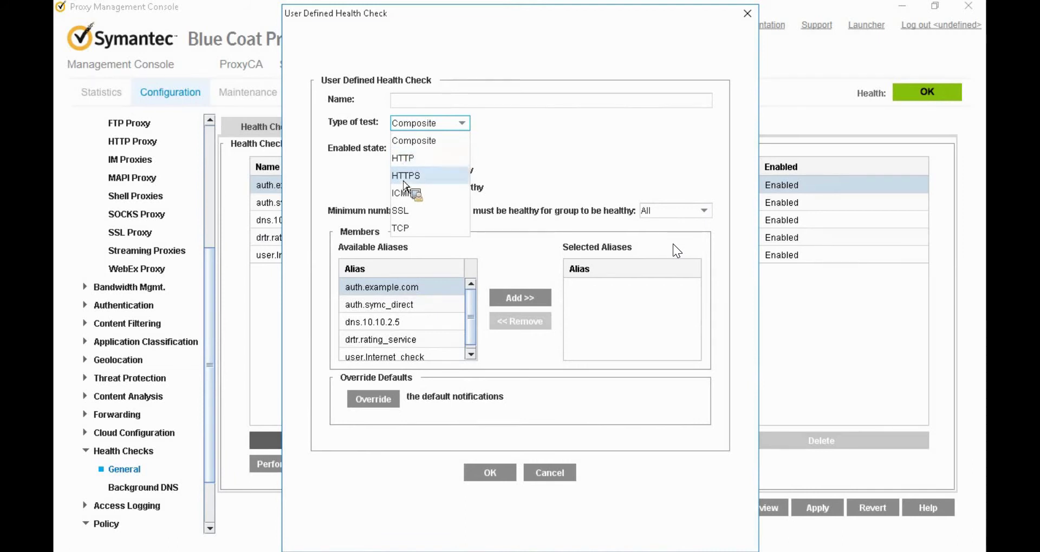
left_click(411, 213)
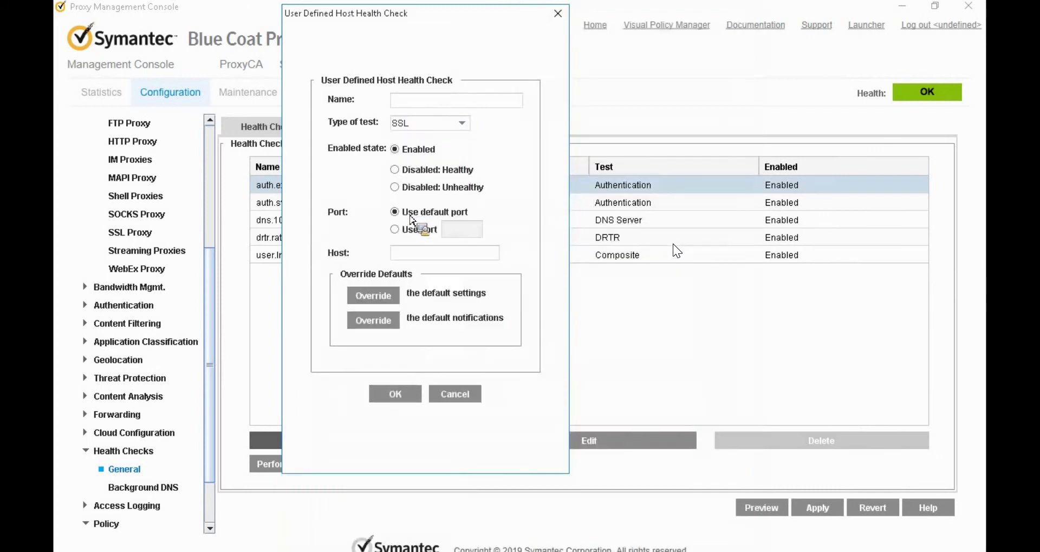
left_click(462, 124)
left_click(462, 123)
left_click(433, 127)
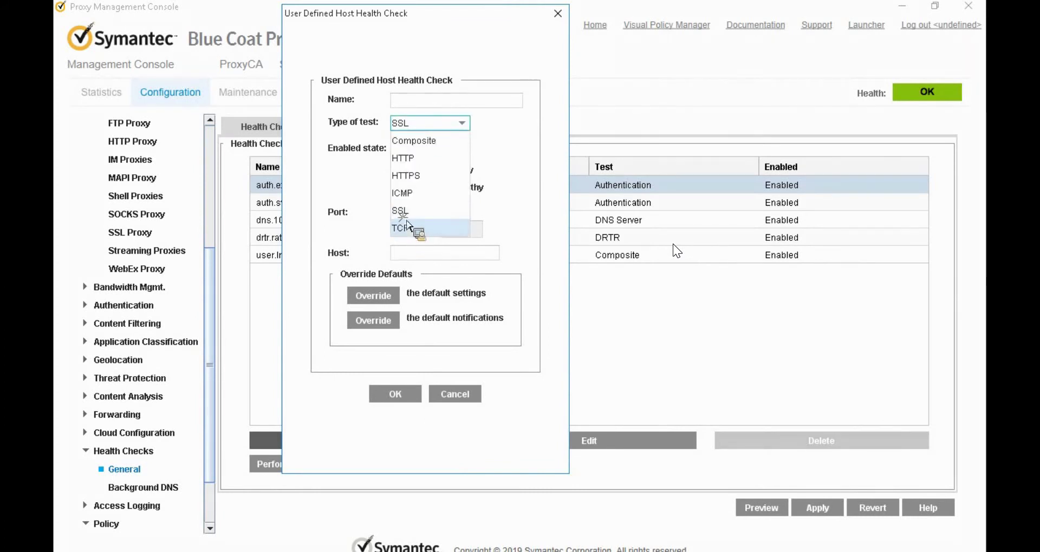
left_click(404, 194)
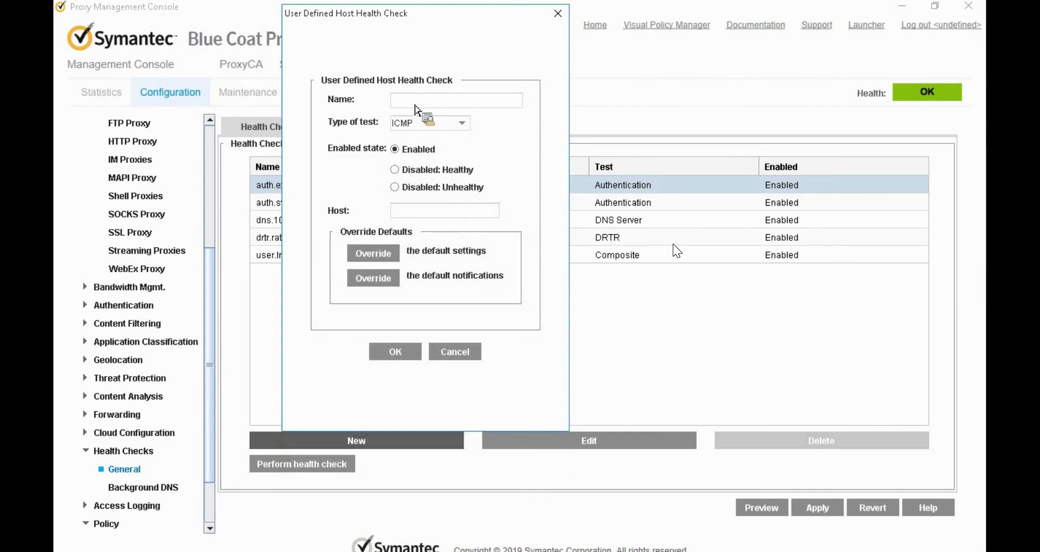
Name the ICMP health check ping_gateway, set its host to 10.10.2.2 and apply the change
type("ping_gateway")
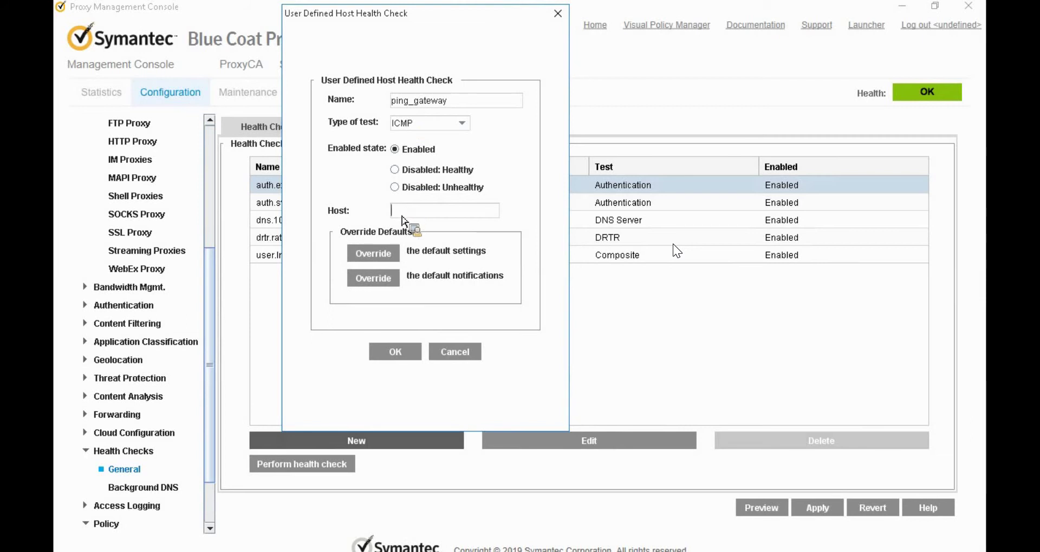
type("10.10.2.2")
left_click(395, 353)
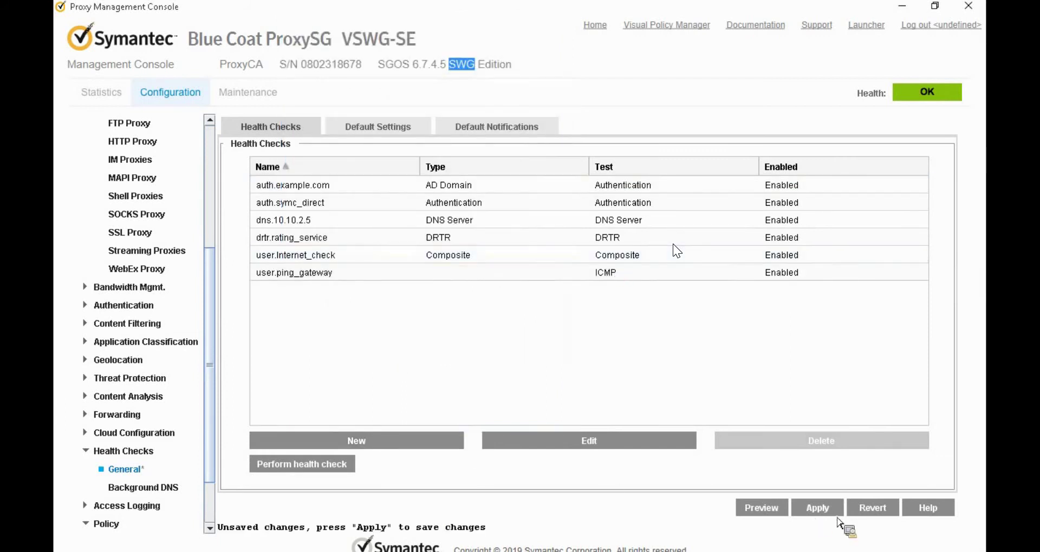
left_click(815, 507)
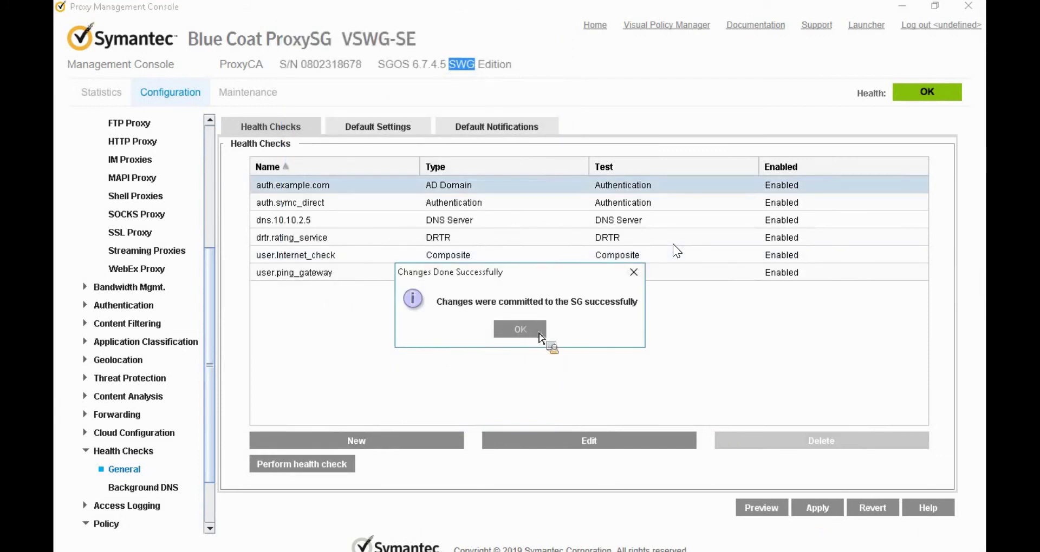
left_click(538, 333)
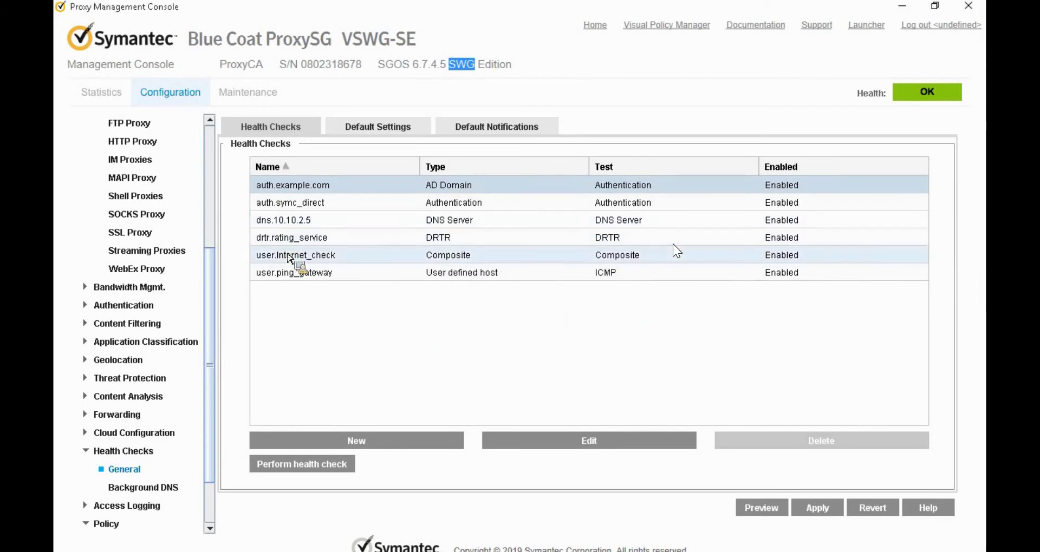
Add user.ping_gateway to the members of the user.Internet_check composite health check and apply the change
left_click(291, 256)
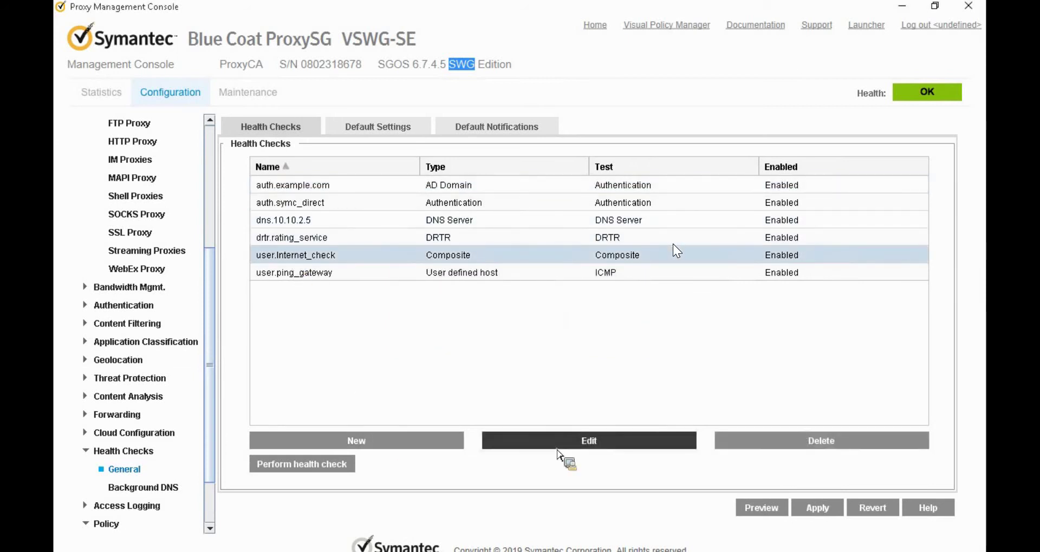
left_click(397, 303)
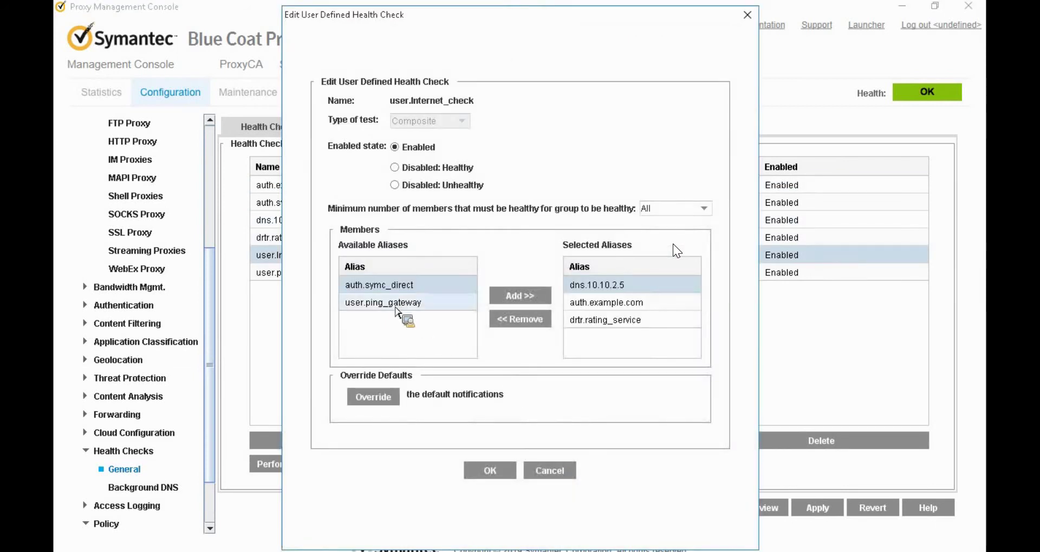
left_click(520, 296)
left_click(490, 471)
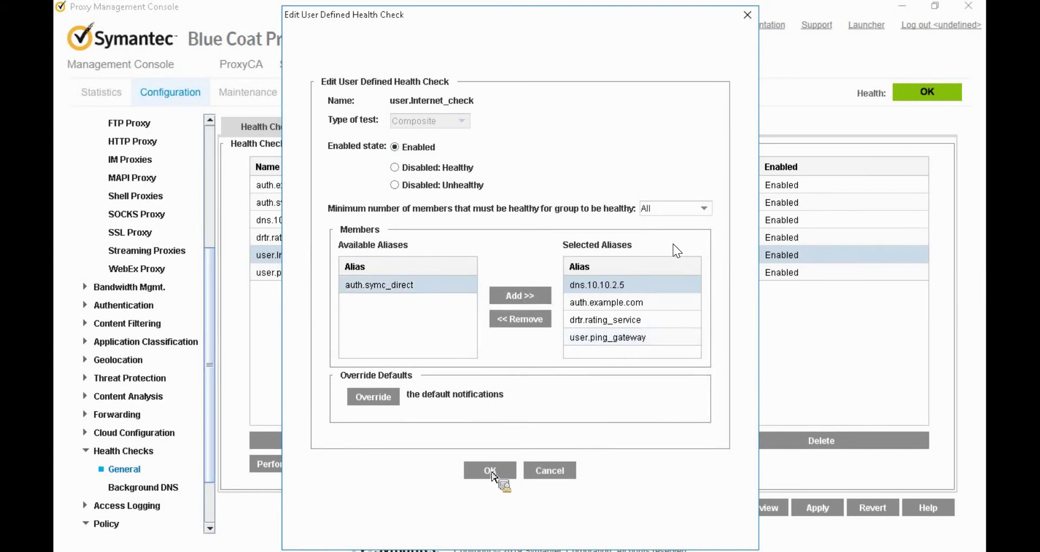
key("Return")
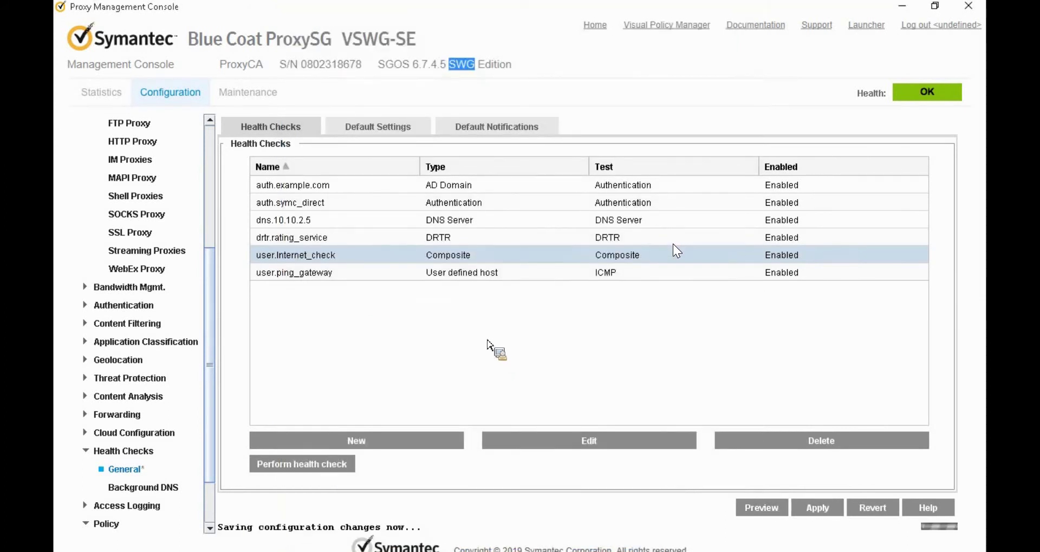
left_click(518, 329)
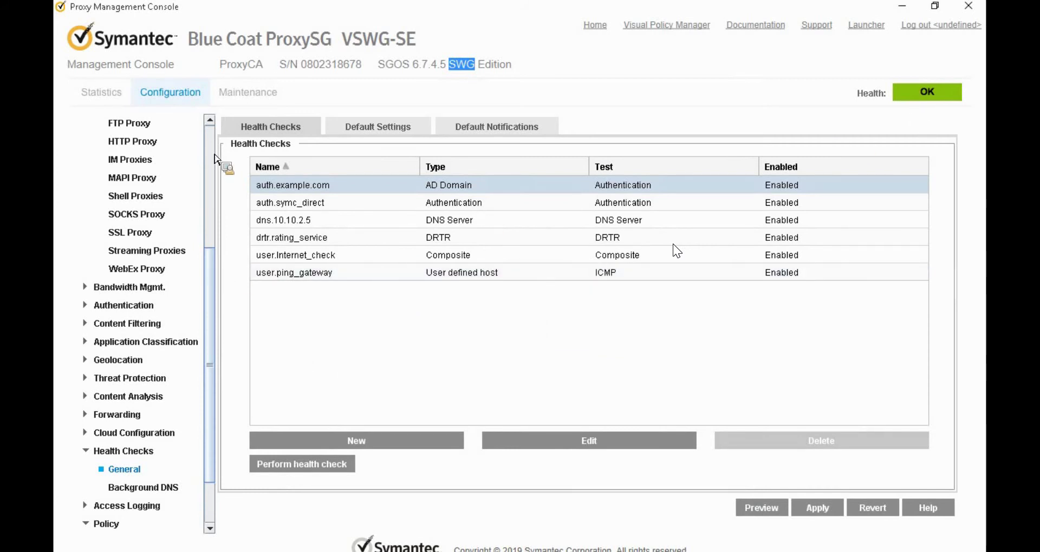
Set the server of the alternate DNS forwarding group to 10.10.2.25 in the network configuration and apply it
scroll(212, 159, "up", 5)
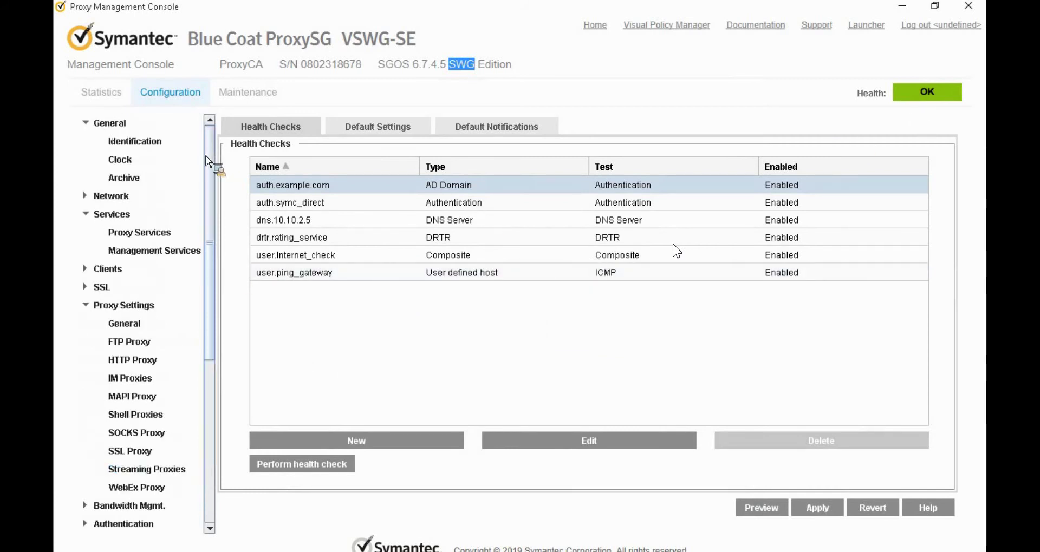
left_click(111, 196)
left_click(117, 251)
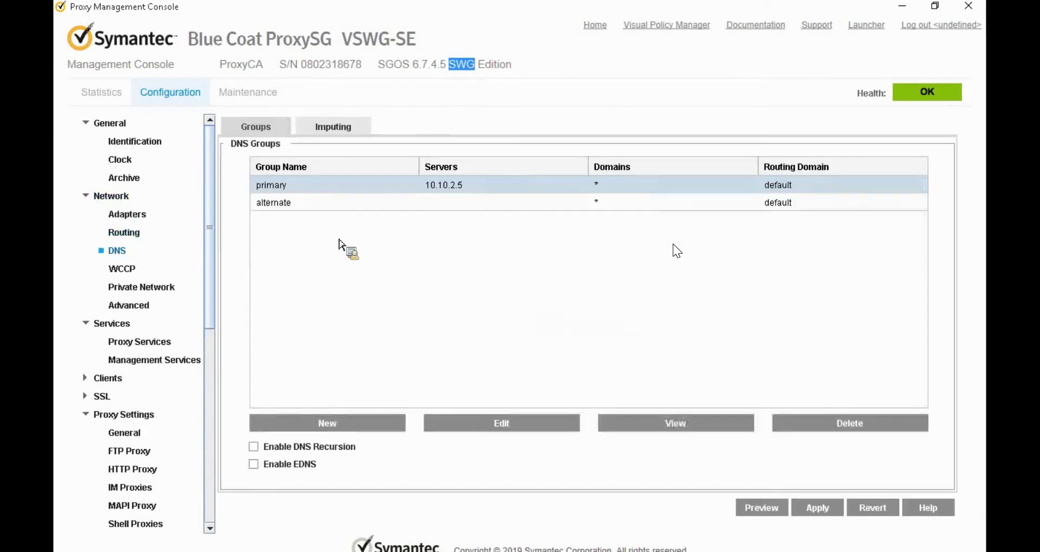
left_click(455, 203)
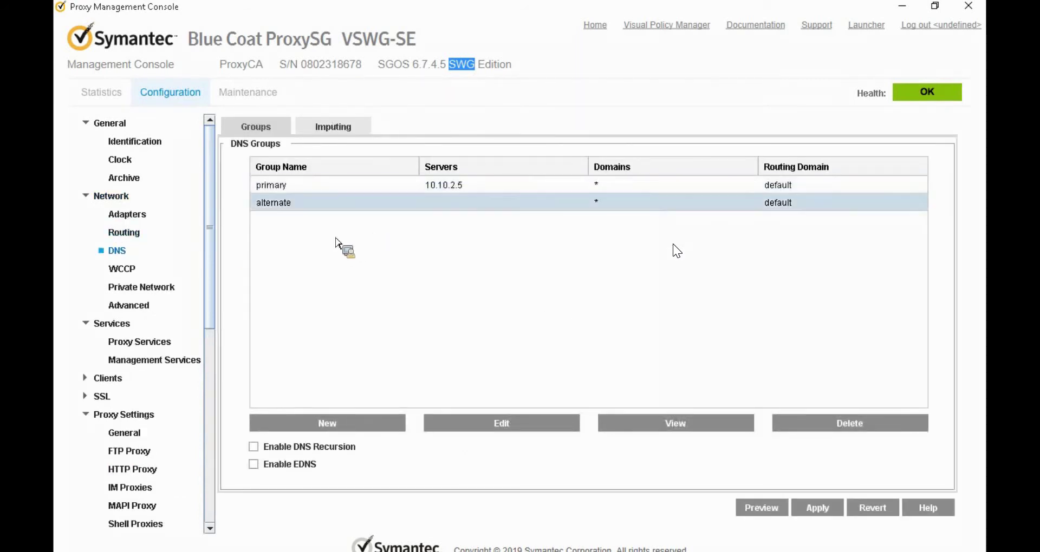
left_click(513, 424)
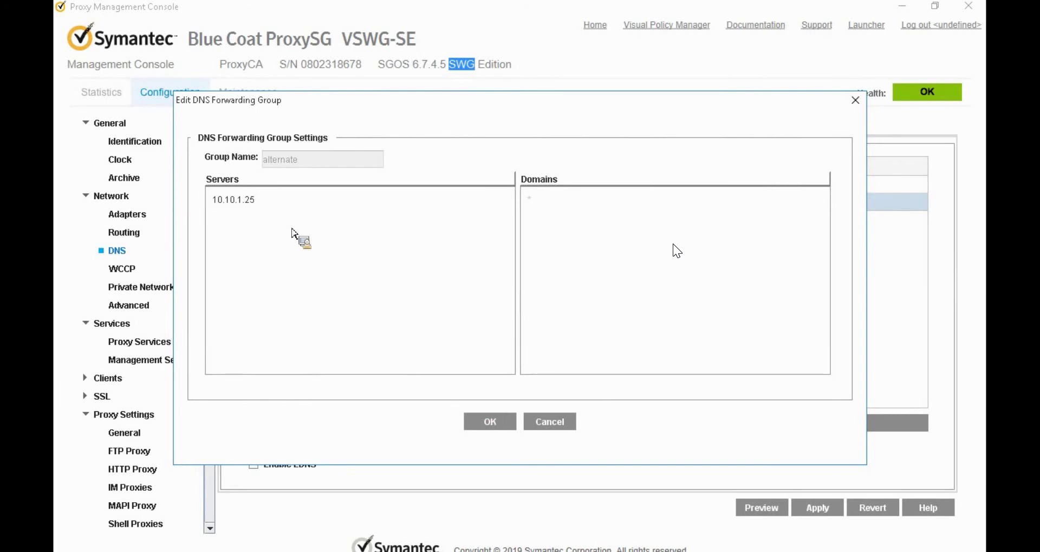
key("Left")
key("Left")
key("Left")
key("BackSpace")
type("2")
left_click(493, 413)
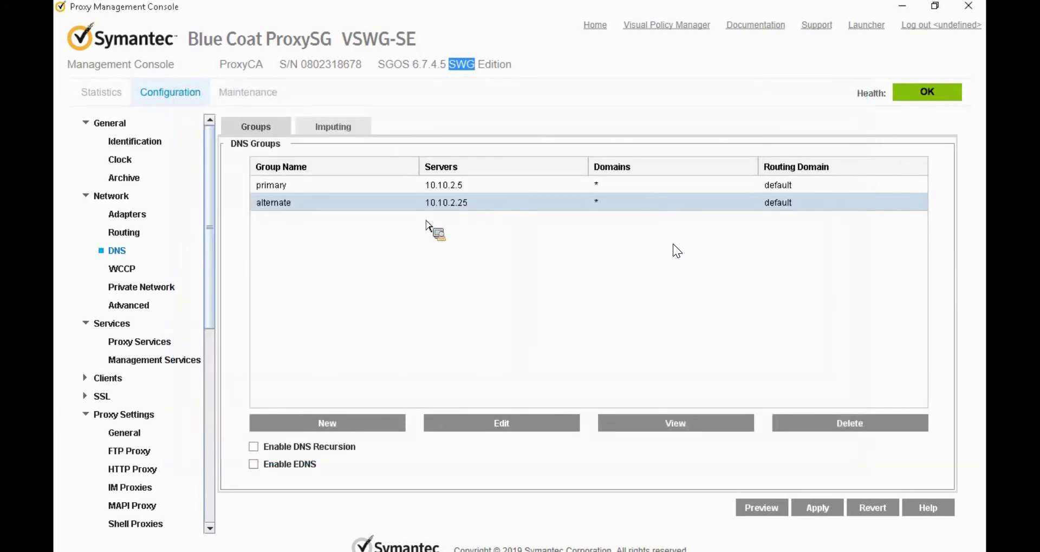
left_click(818, 509)
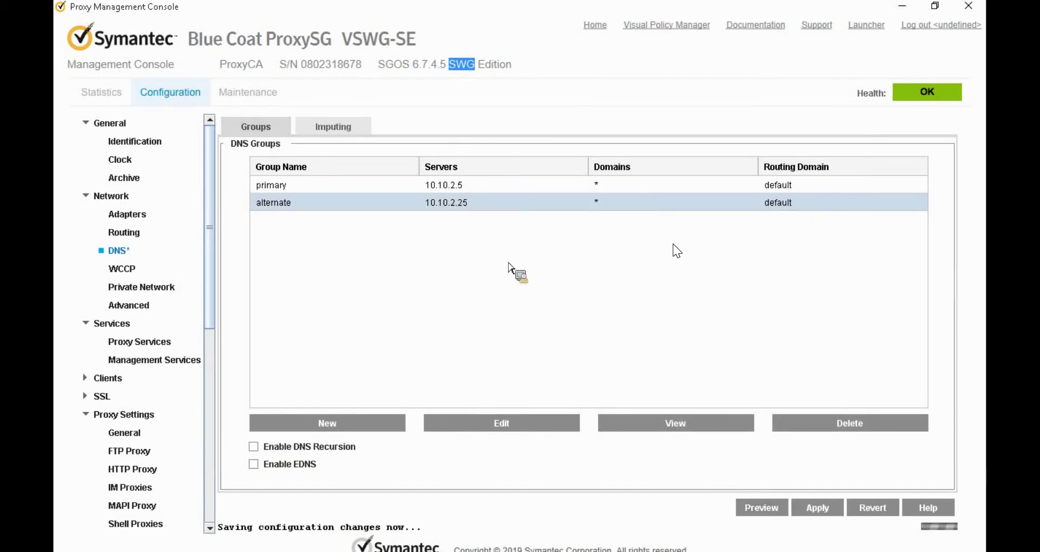
Close the DNS change confirmation and examine the state of the dns.10.10.2.25 check in the health check statistics
left_click(524, 331)
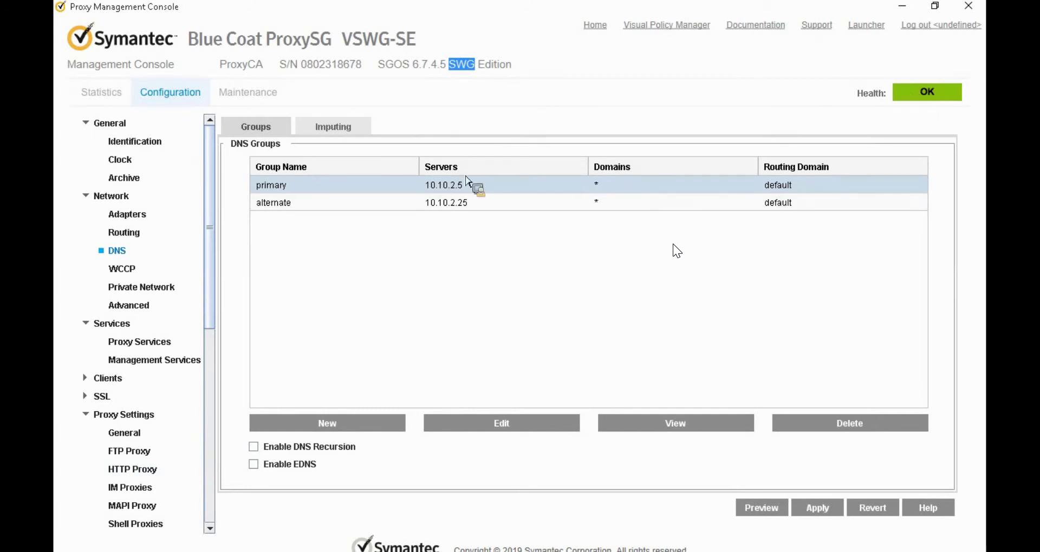
left_click(915, 96)
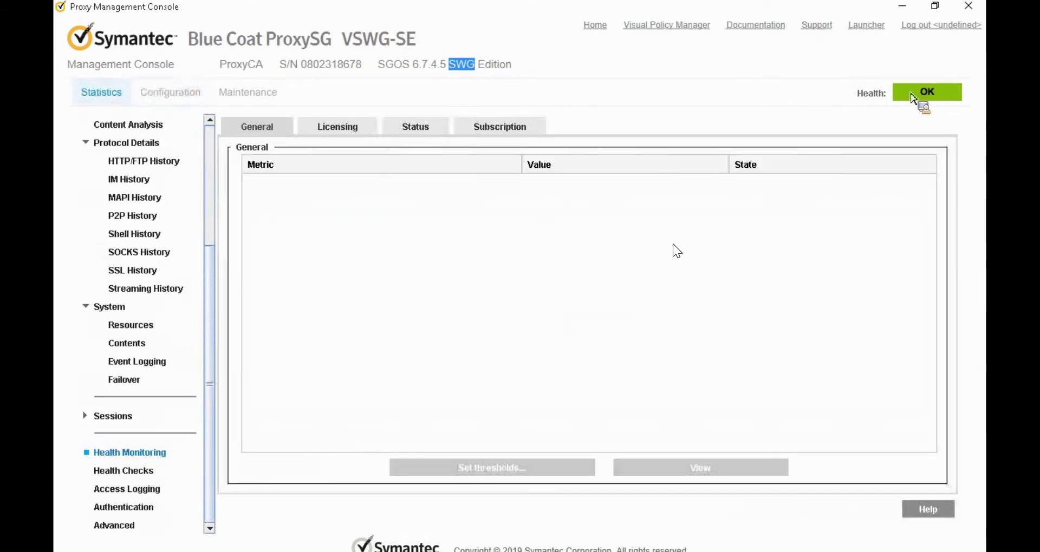
left_click(119, 471)
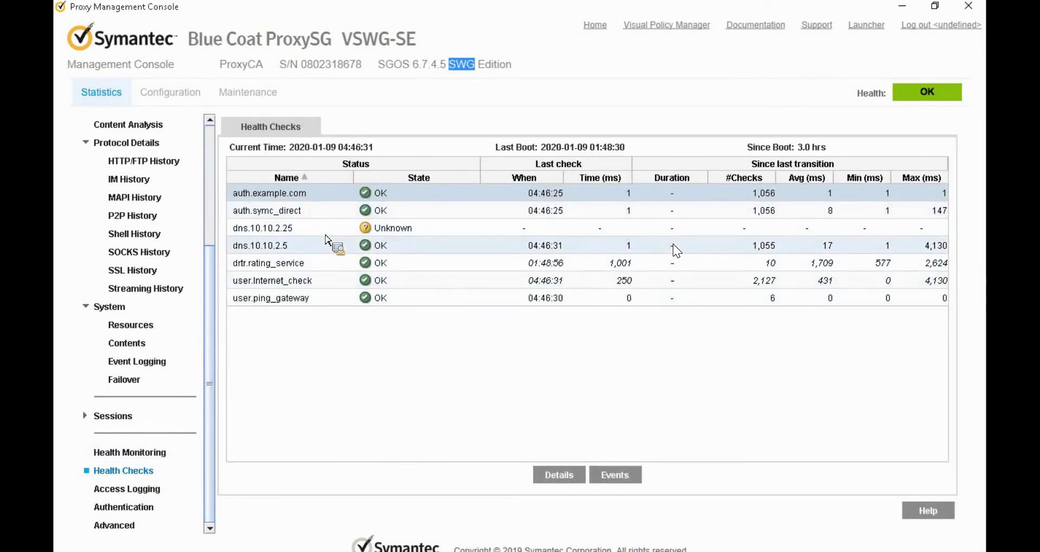
left_click(368, 233)
left_click_drag(367, 234, 372, 291)
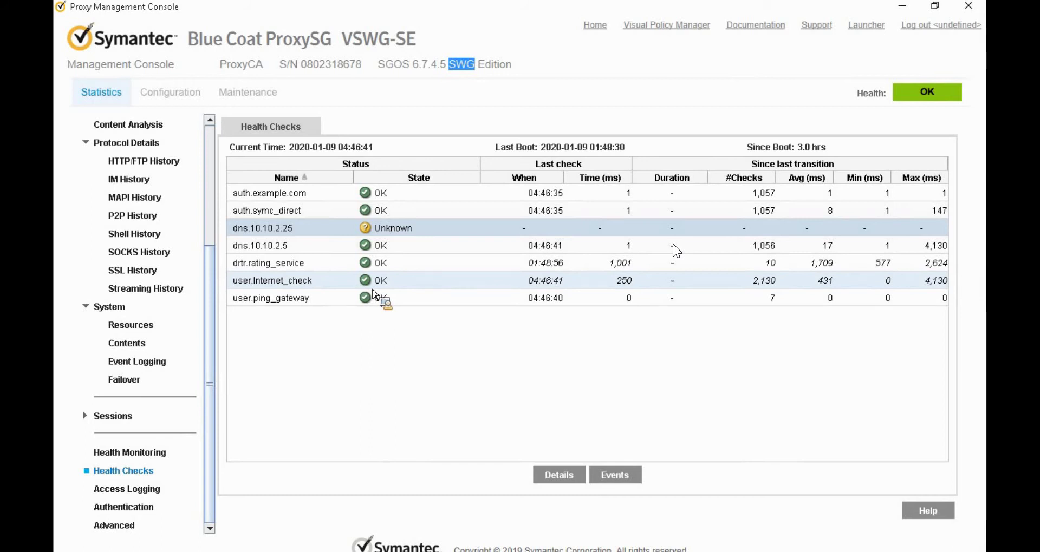
left_click_drag(372, 290, 279, 410)
Open the auth.example.com health check from the general health check configuration and view its default settings override options
mouse_move(174, 100)
left_mouse_down()
mouse_move(144, 400)
mouse_move(135, 362)
mouse_move(149, 464)
mouse_move(140, 395)
mouse_move(120, 531)
mouse_move(105, 471)
mouse_move(113, 410)
mouse_move(489, 416)
mouse_move(317, 235)
mouse_move(376, 129)
mouse_move(332, 295)
mouse_move(490, 128)
mouse_move(265, 196)
mouse_move(258, 127)
mouse_move(325, 193)
mouse_move(355, 290)
mouse_move(694, 200)
mouse_move(299, 303)
mouse_move(295, 293)
mouse_move(325, 226)
mouse_move(594, 448)
left_mouse_up()
scroll(144, 395, "down", 7)
left_click(594, 447)
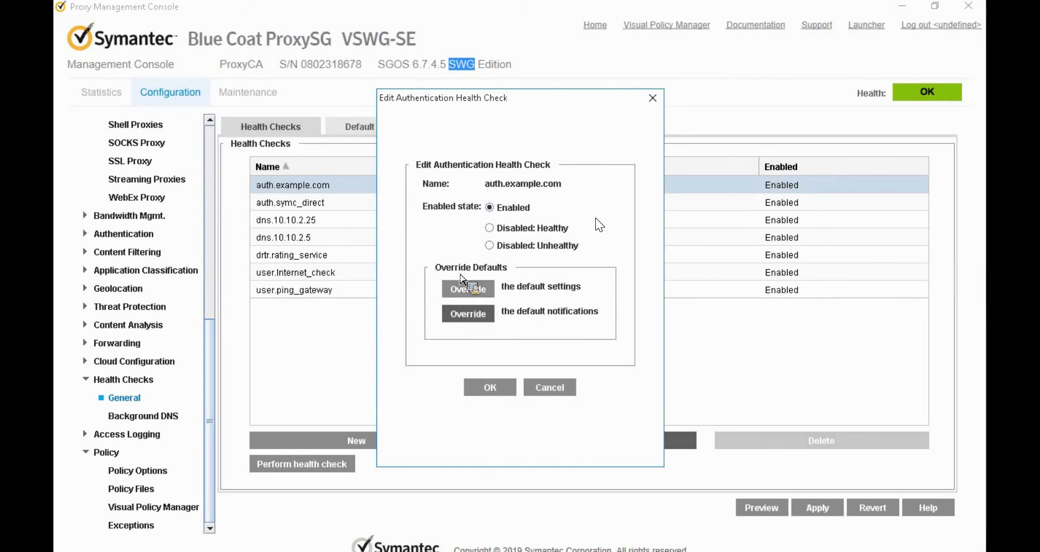
left_click(472, 295)
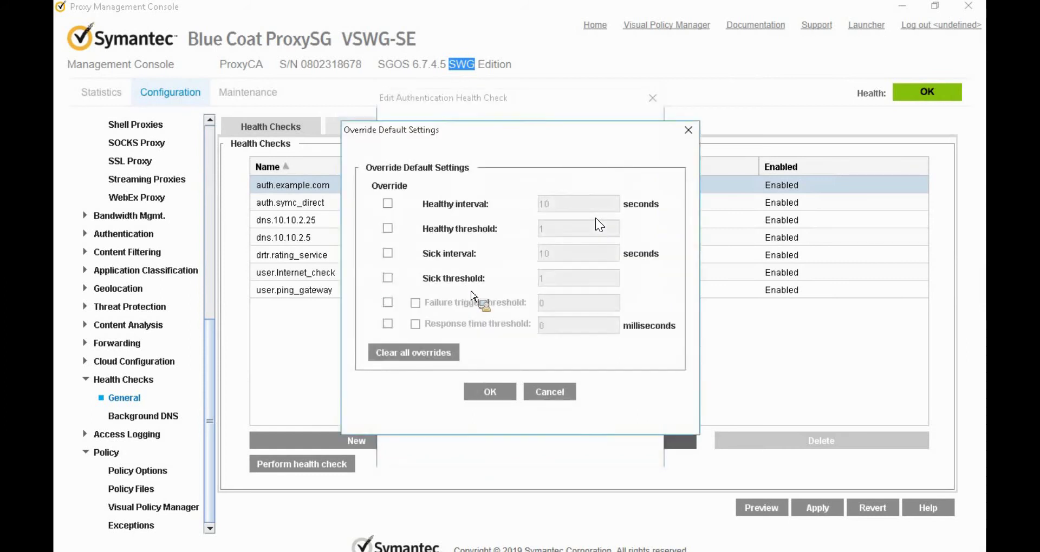
left_click(550, 393)
View the default notifications override options of auth.example.com, including severity, and leave the health check editor without saving
left_click(469, 315)
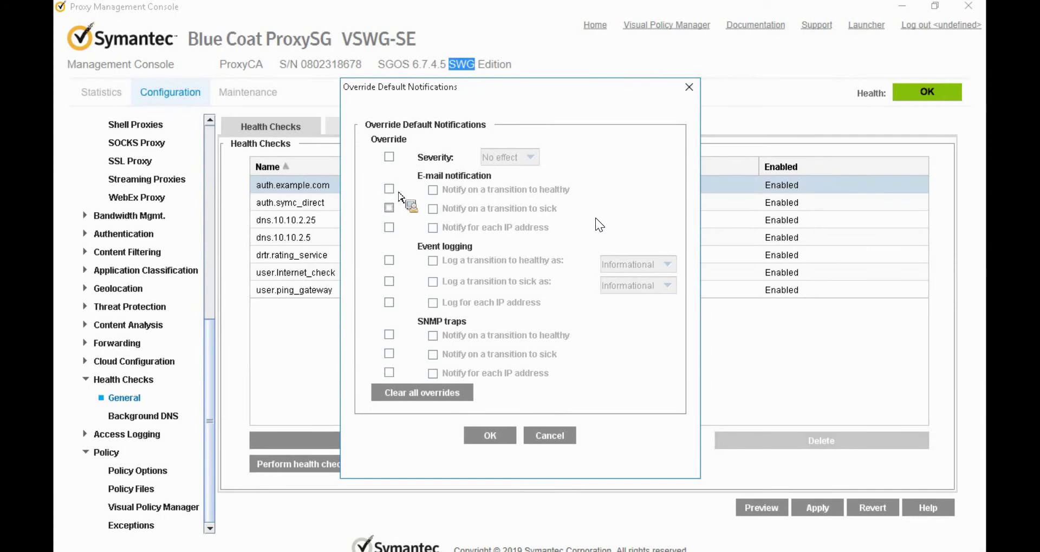
left_click(390, 157)
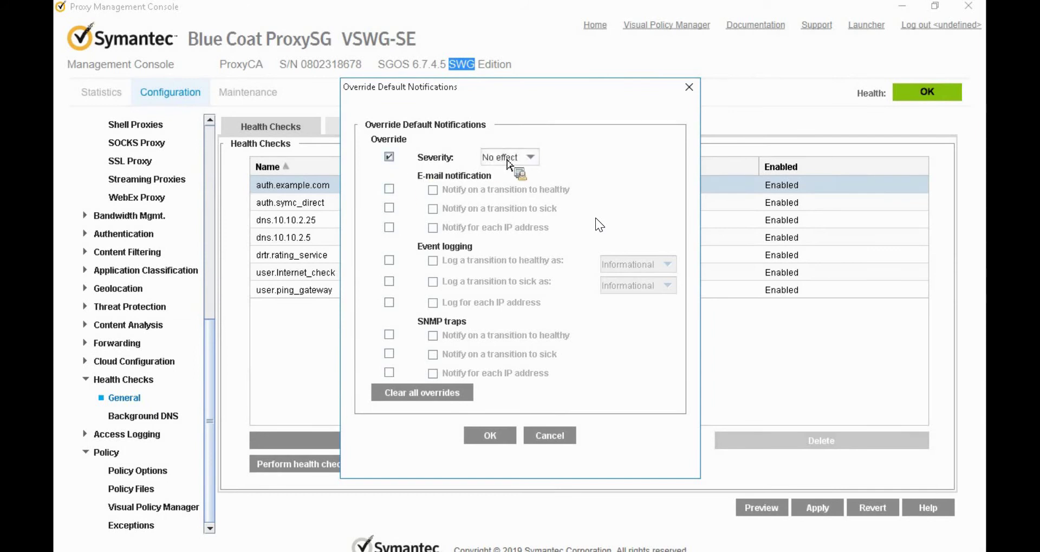
left_click(390, 158)
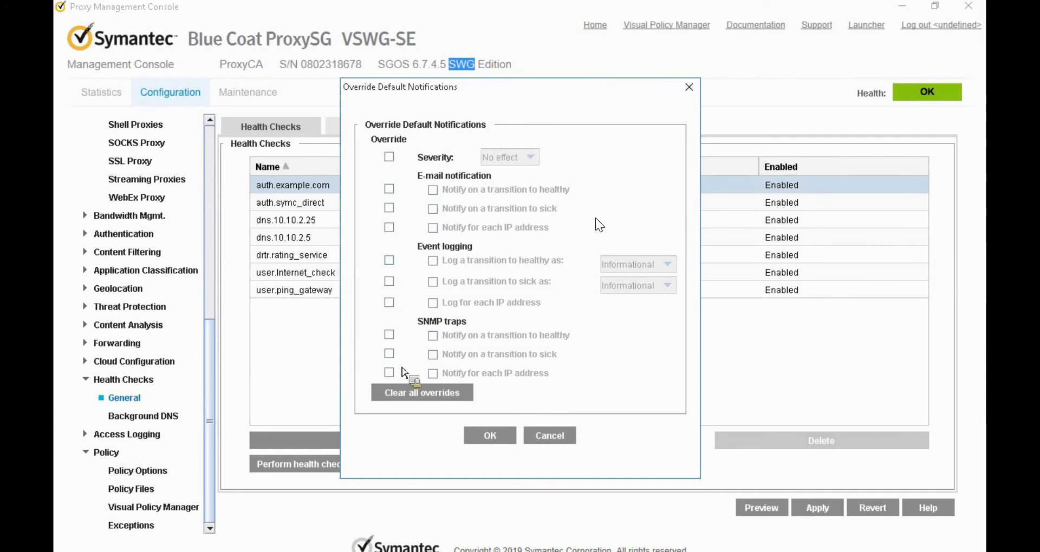
left_click(560, 440)
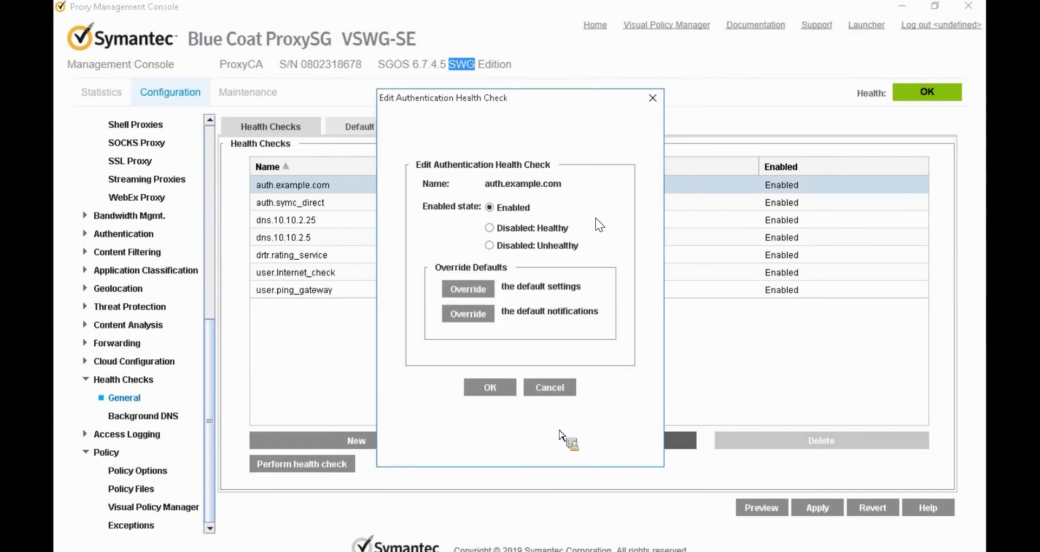
left_click(541, 391)
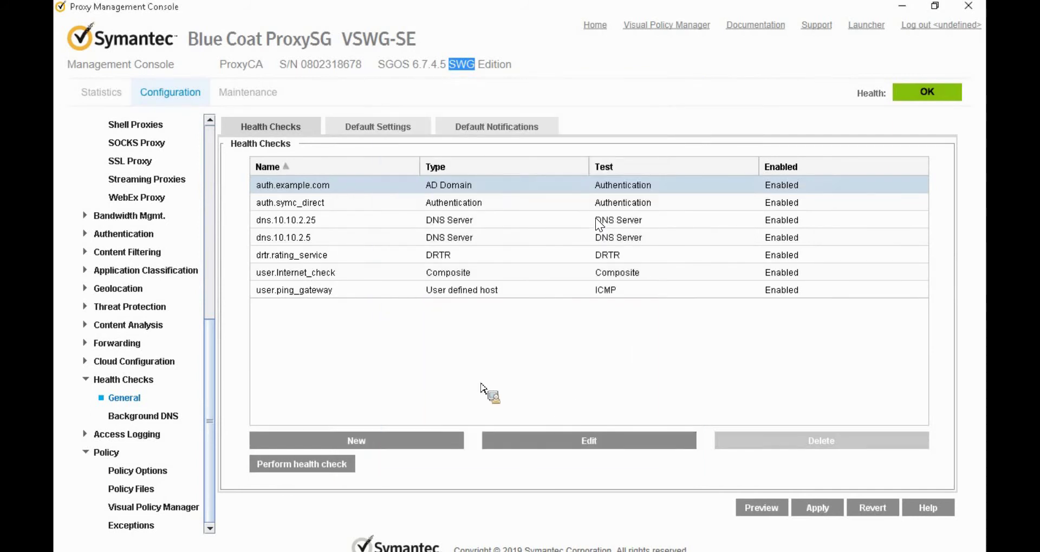